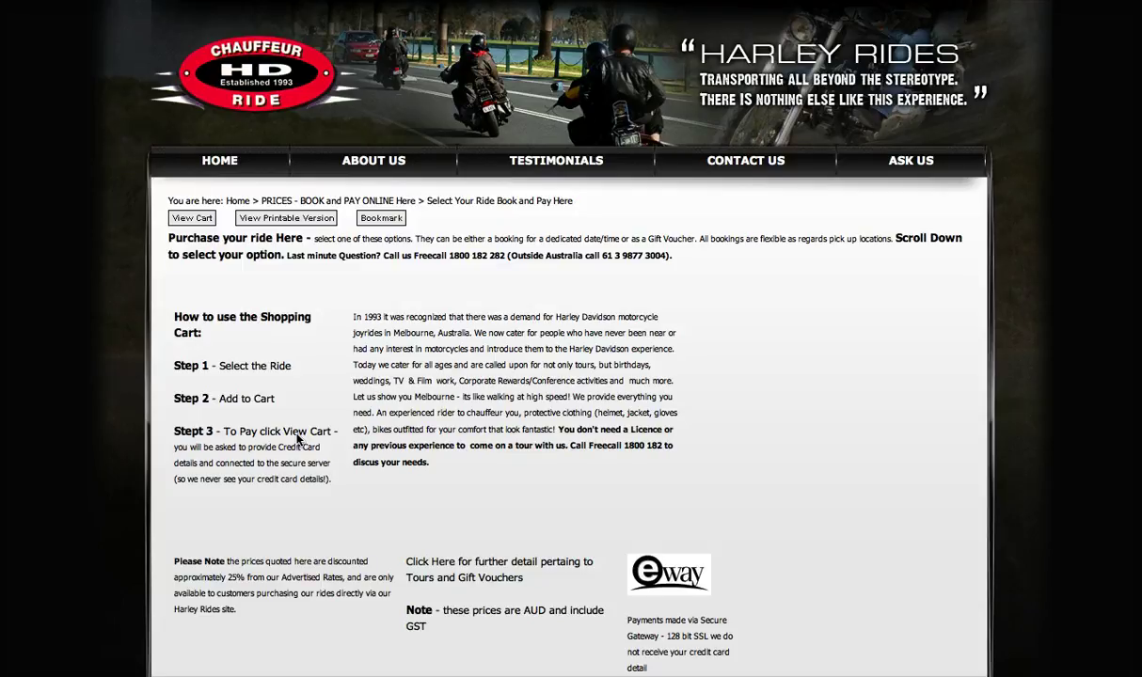
Step: Scroll down to the grid of twelve solo and sidecar tours priced $115.50 to $750.75
{"action": "scroll", "coordinate": [297, 439], "scroll_direction": "down", "scroll_amount": 3}
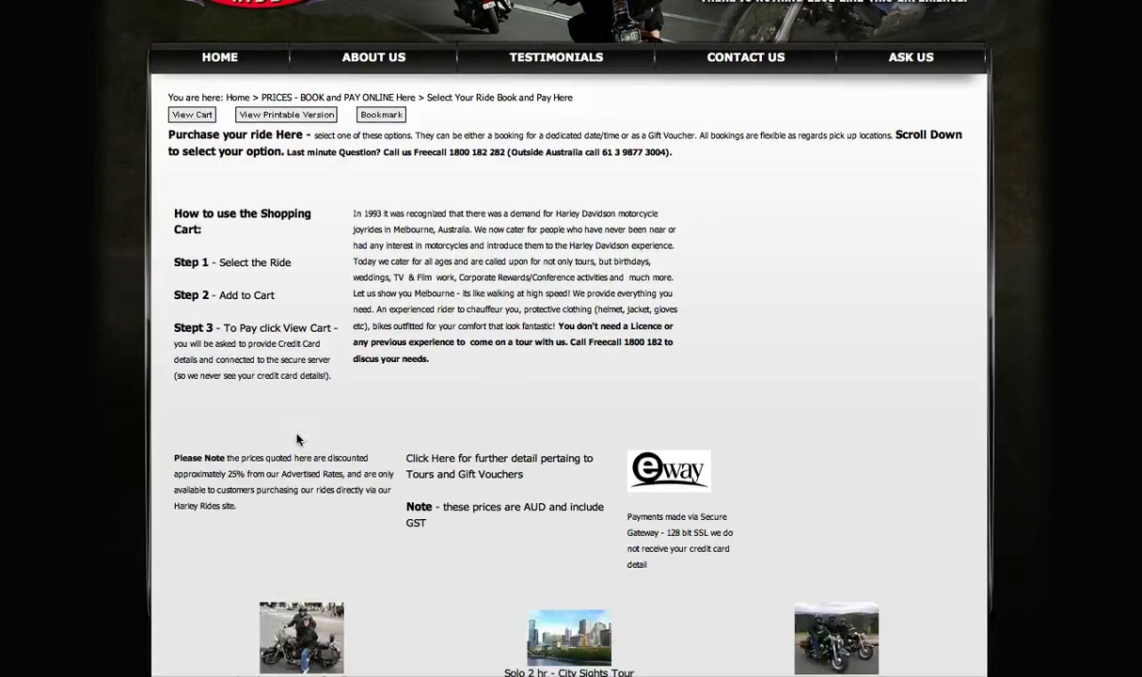
{"action": "scroll", "coordinate": [297, 439], "scroll_direction": "down", "scroll_amount": 3}
{"action": "scroll", "coordinate": [297, 439], "scroll_direction": "down", "scroll_amount": 8}
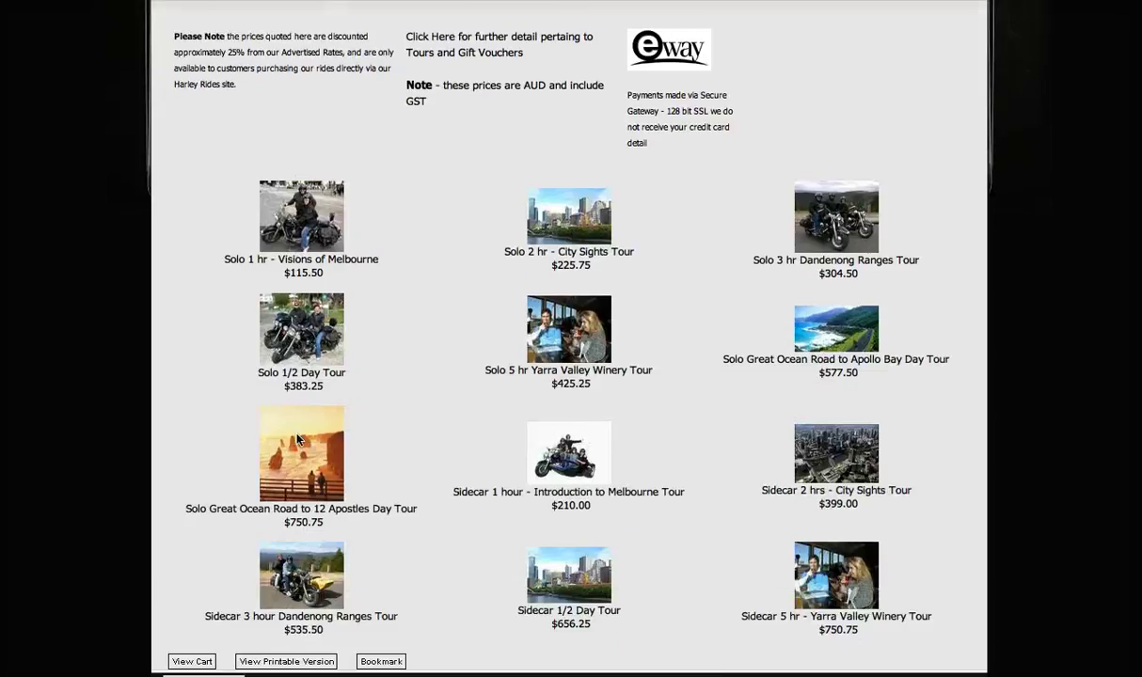
{"action": "scroll", "coordinate": [297, 440], "scroll_direction": "down", "scroll_amount": 1}
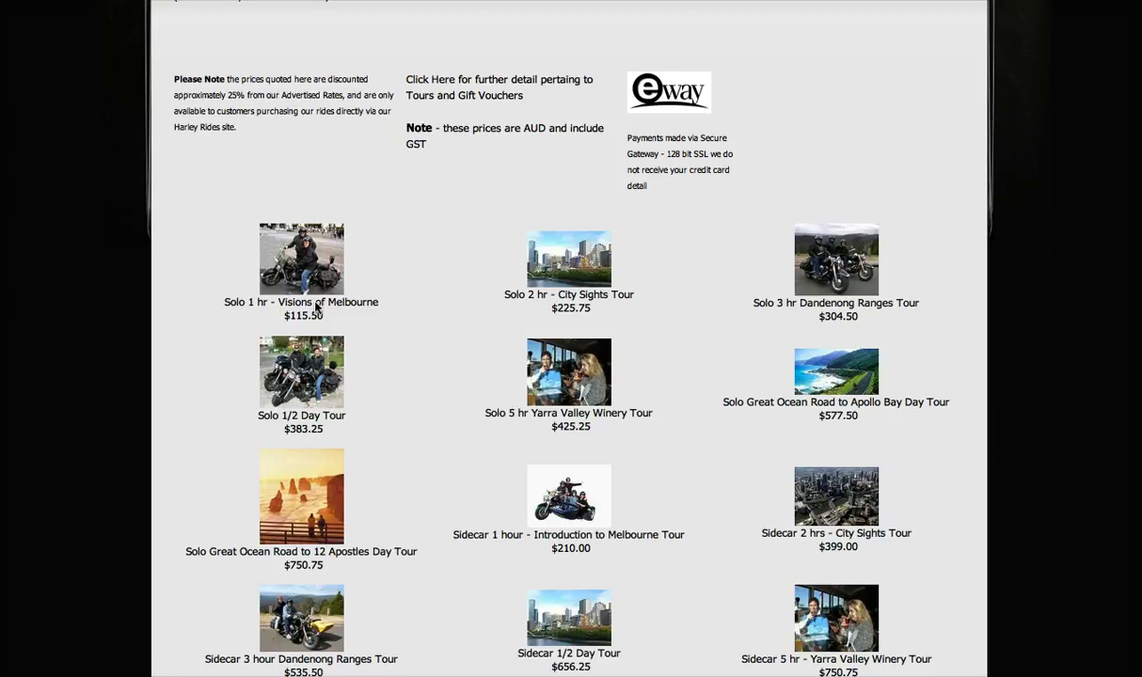
Step: Open the Solo 1 hr – Visions of Melbourne ride and review its $115.50 price and session details
{"action": "left_click", "coordinate": [316, 303]}
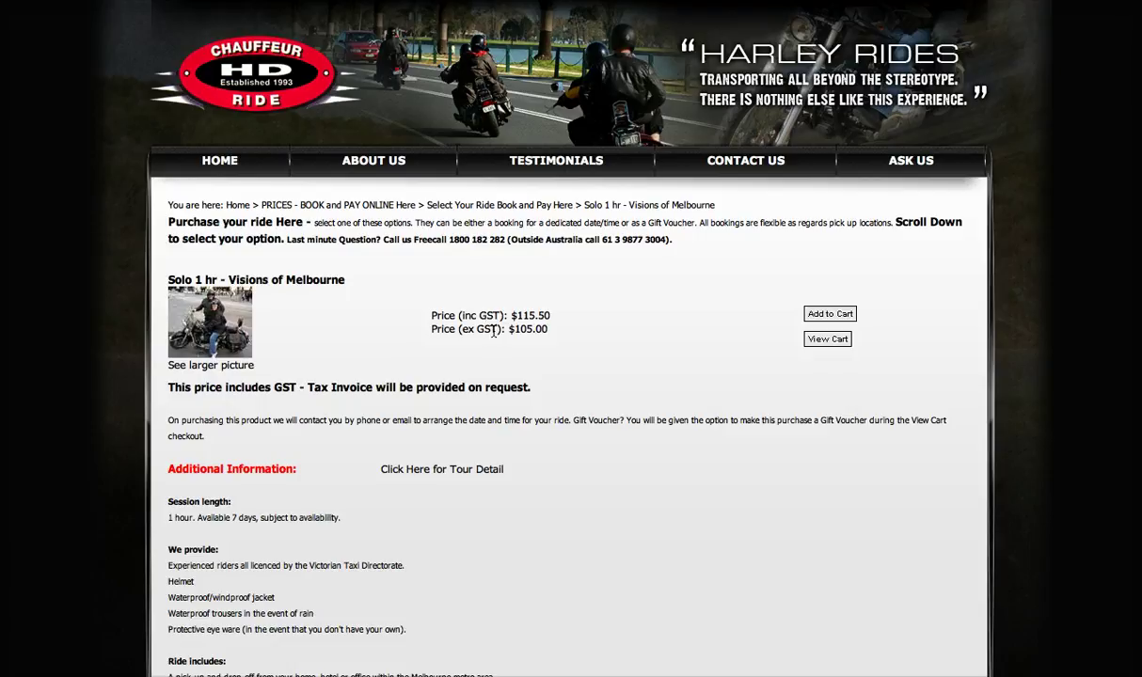
{"action": "scroll", "coordinate": [429, 428], "scroll_direction": "down", "scroll_amount": 5}
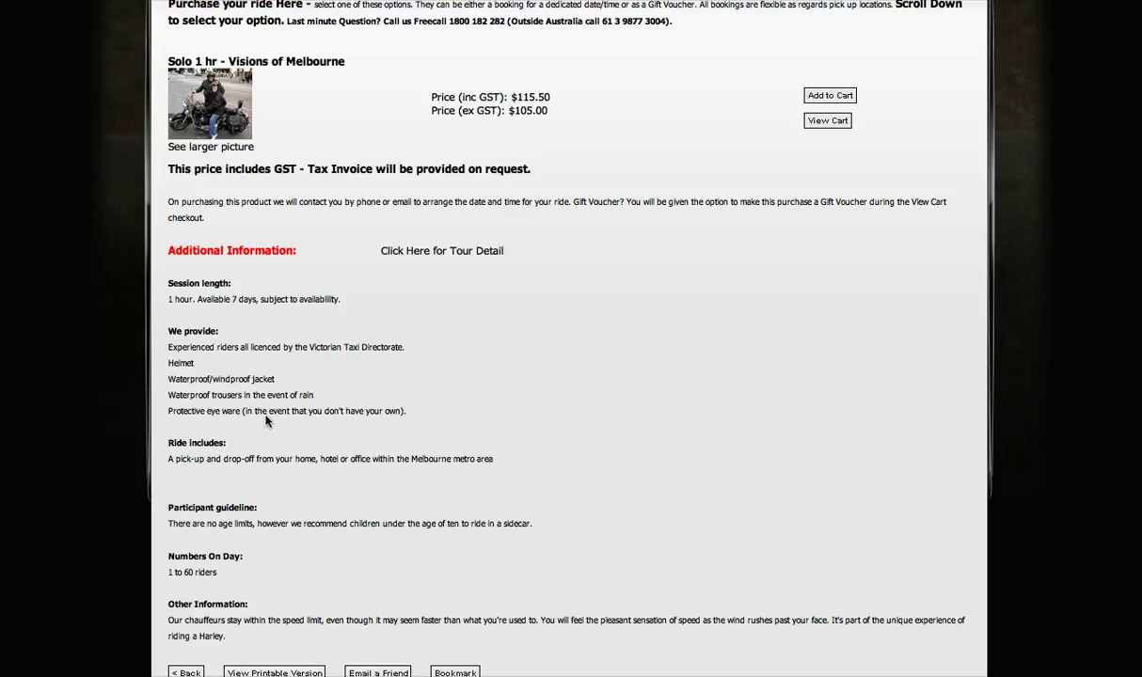
{"action": "scroll", "coordinate": [267, 421], "scroll_direction": "down", "scroll_amount": 1}
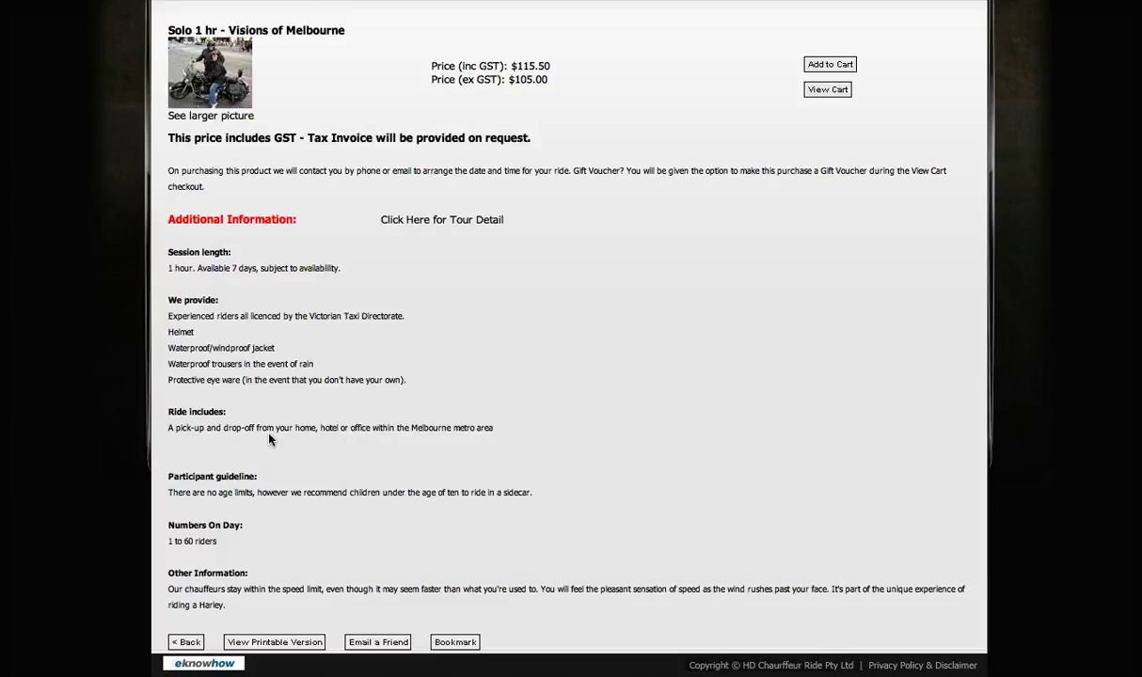
{"action": "left_click", "coordinate": [476, 223]}
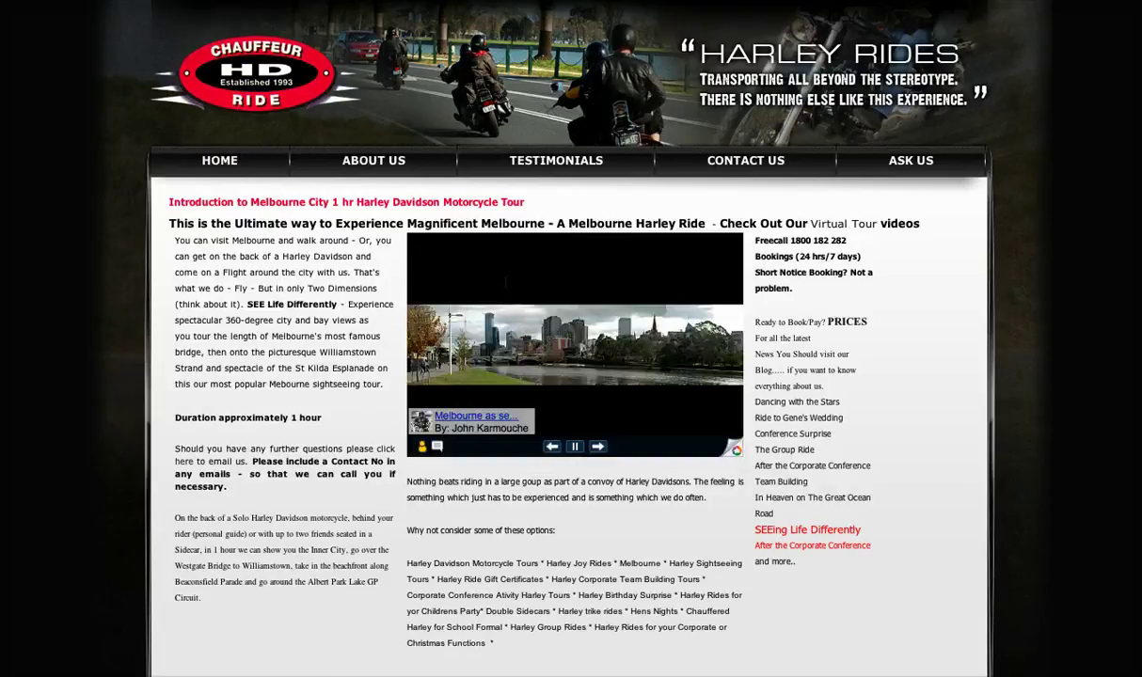
{"action": "scroll", "coordinate": [571, 377], "scroll_direction": "down", "scroll_amount": 4}
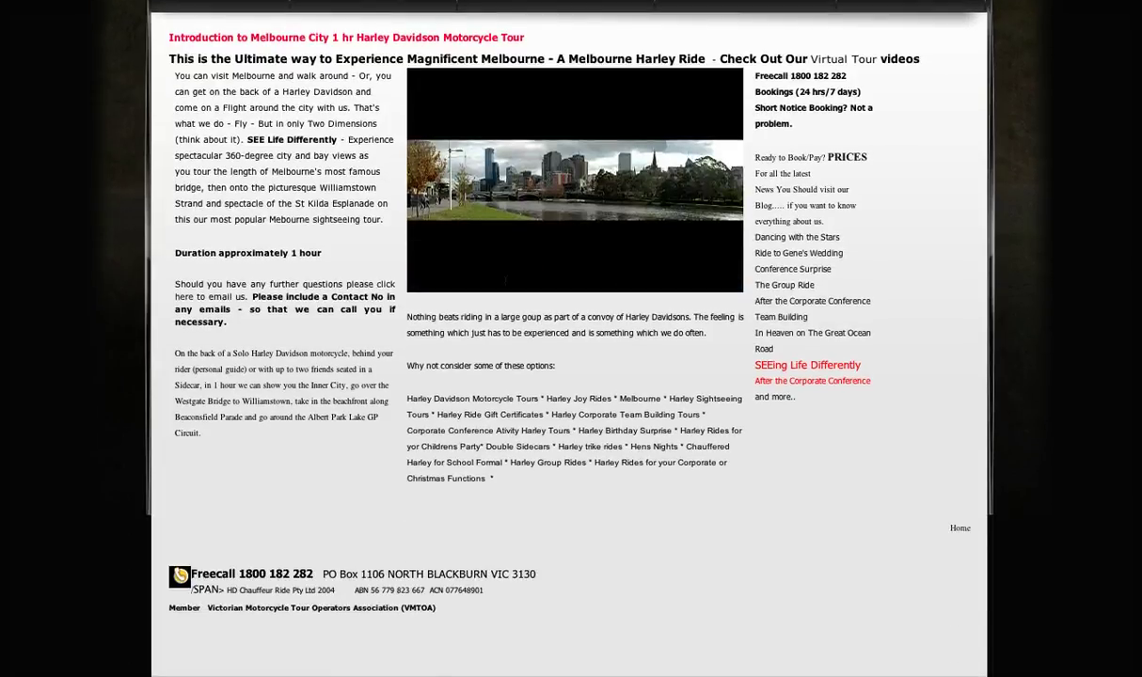
{"action": "scroll", "coordinate": [571, 376], "scroll_direction": "up", "scroll_amount": 4}
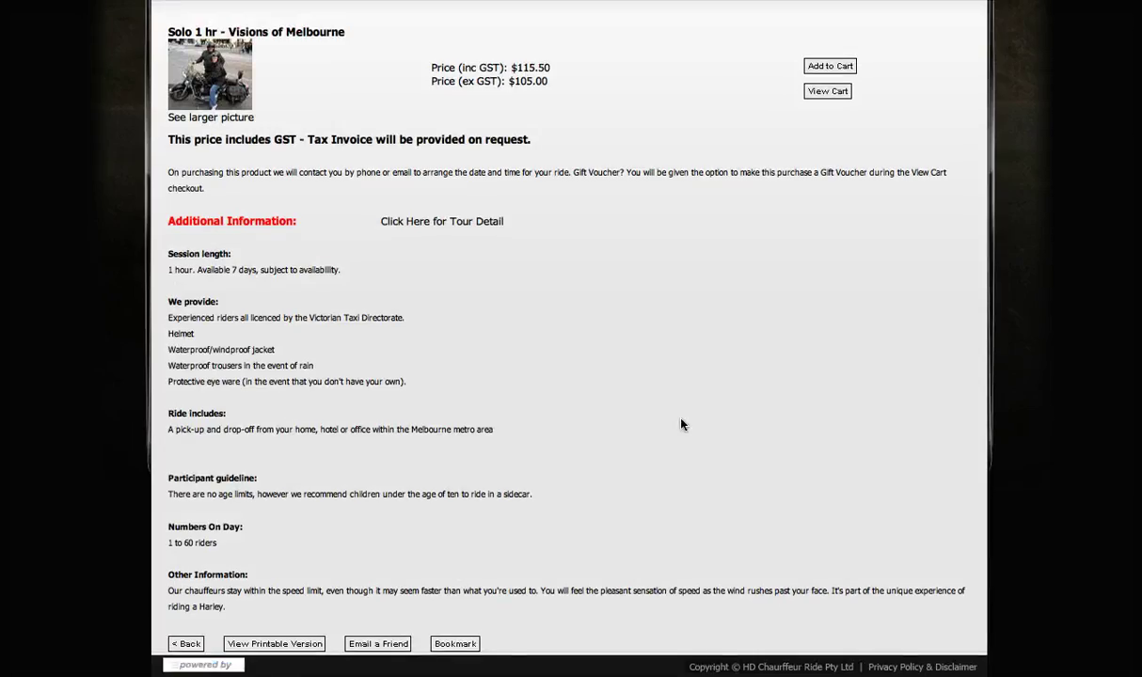
{"action": "scroll", "coordinate": [683, 424], "scroll_direction": "up", "scroll_amount": 3}
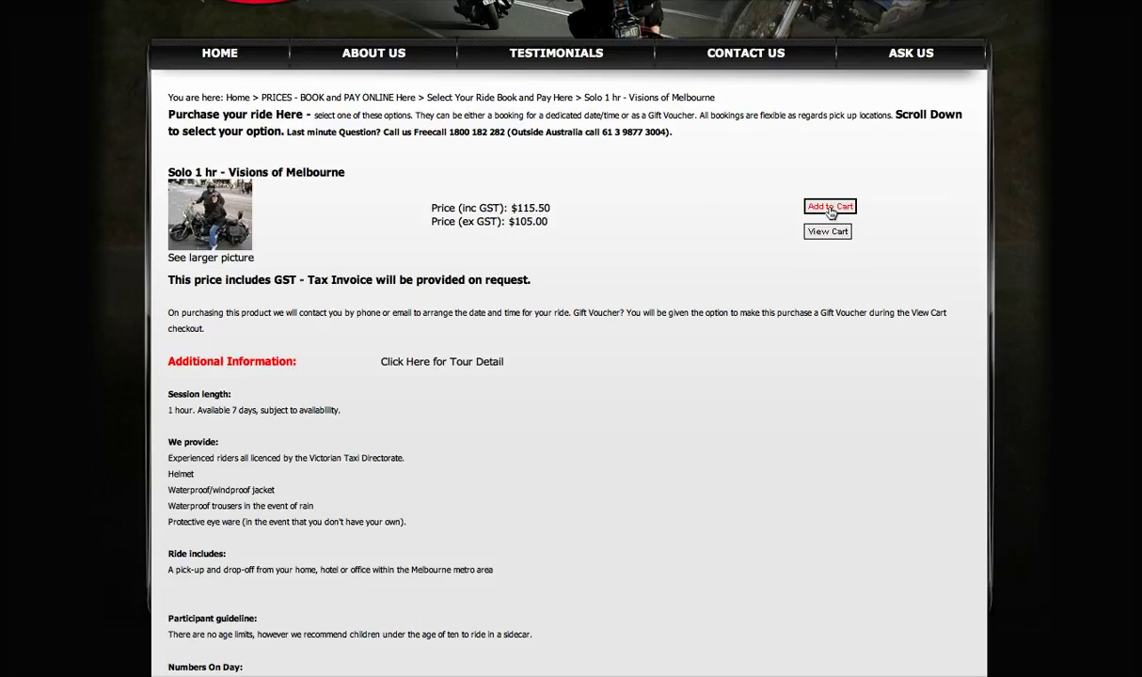
Step: Add the Solo 1 hr – Visions of Melbourne ride to the cart and review the $115.50 order
{"action": "left_click", "coordinate": [831, 209]}
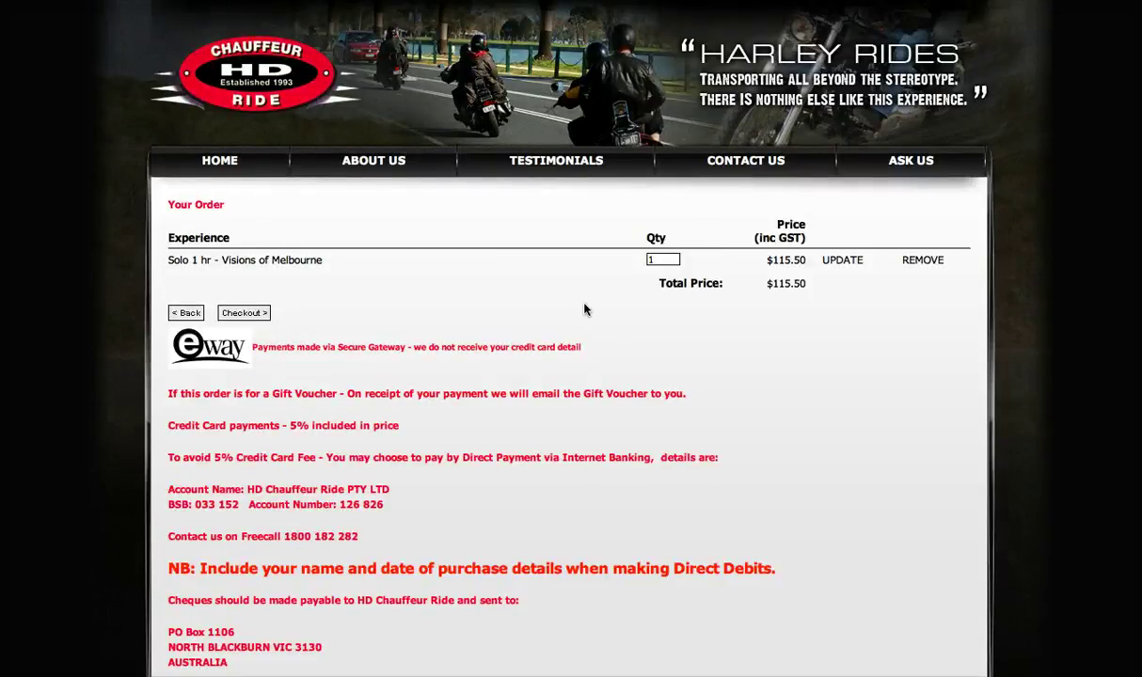
{"action": "scroll", "coordinate": [585, 310], "scroll_direction": "down", "scroll_amount": 3}
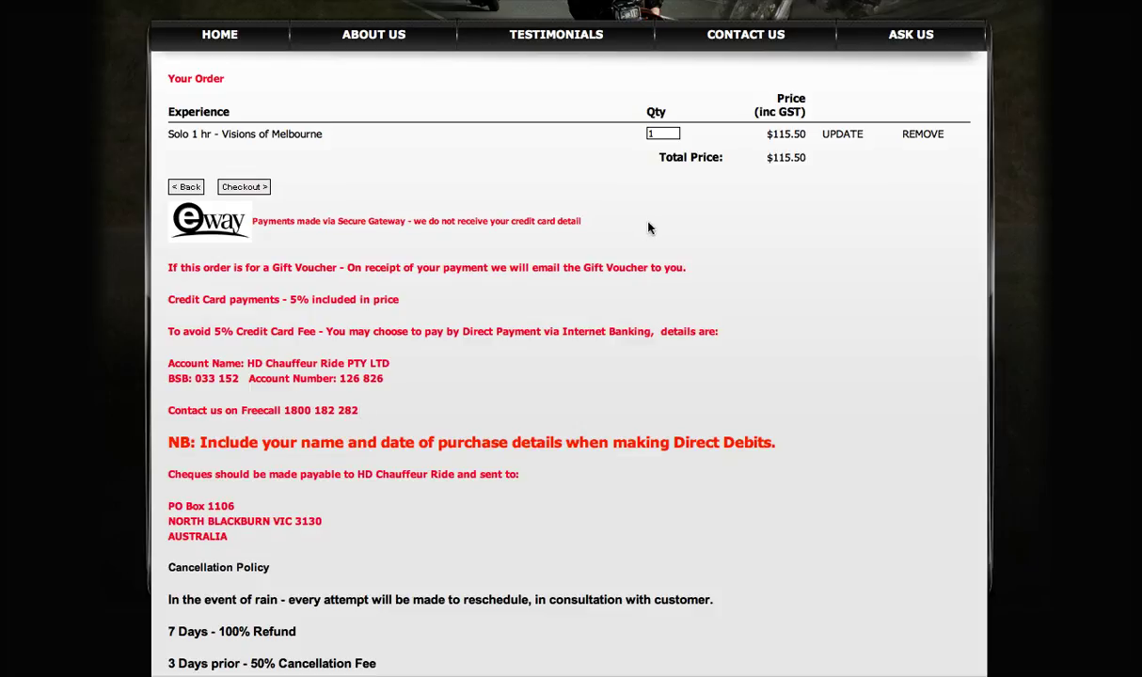
Step: Start checkout and select the Phone Number and Email fields of the shipping information form
{"action": "left_click", "coordinate": [246, 189]}
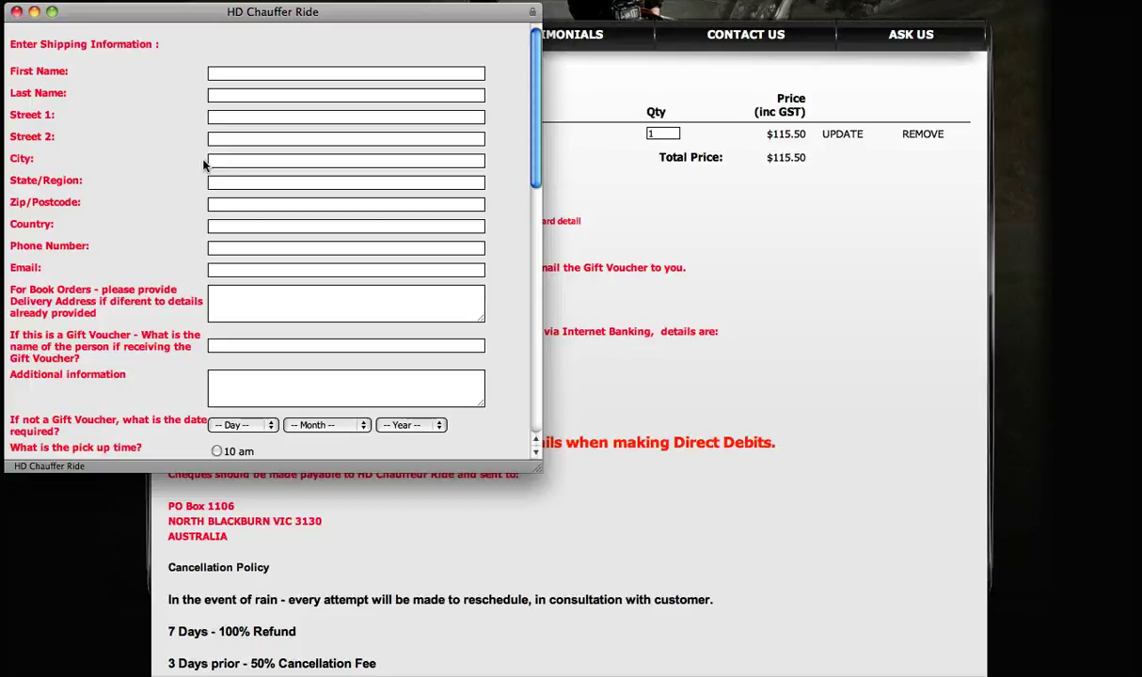
{"action": "left_click", "coordinate": [217, 251]}
{"action": "left_click", "coordinate": [218, 248]}
{"action": "left_click", "coordinate": [213, 270]}
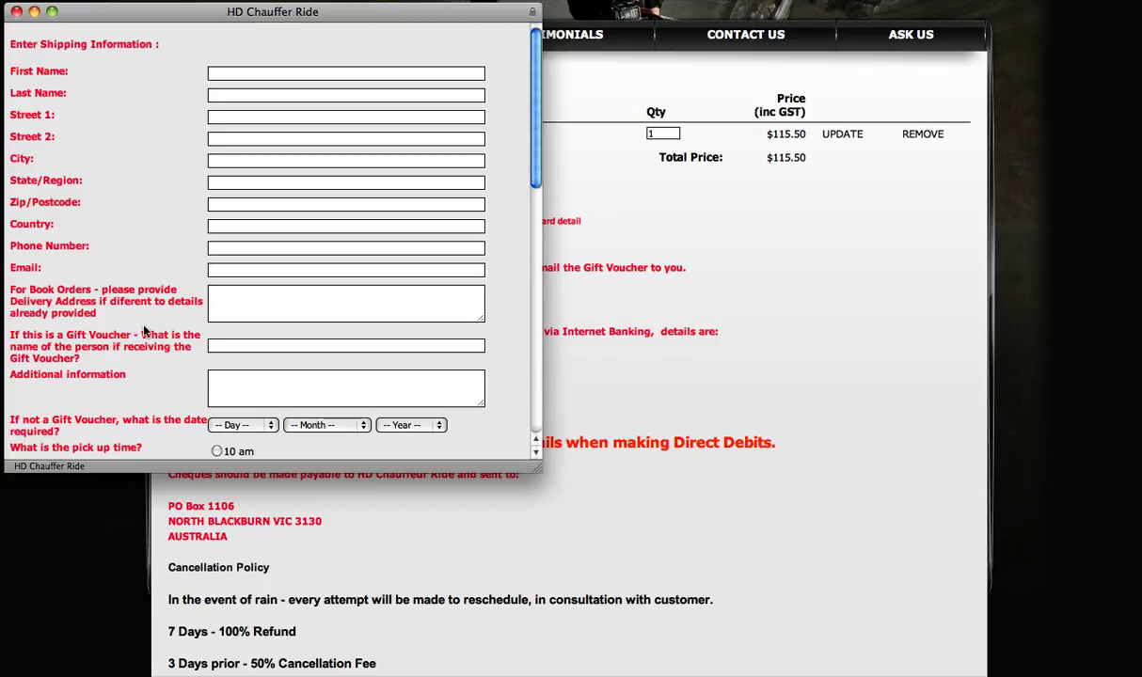
{"action": "scroll", "coordinate": [98, 301], "scroll_direction": "down", "scroll_amount": 2}
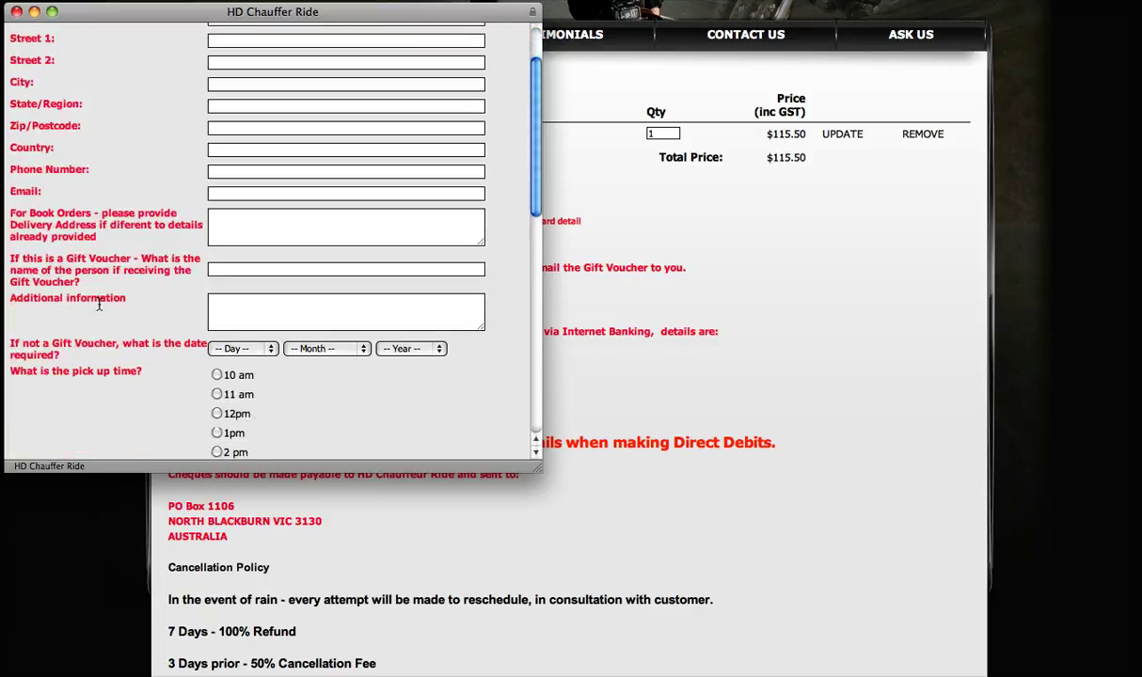
{"action": "scroll", "coordinate": [97, 304], "scroll_direction": "down", "scroll_amount": 1}
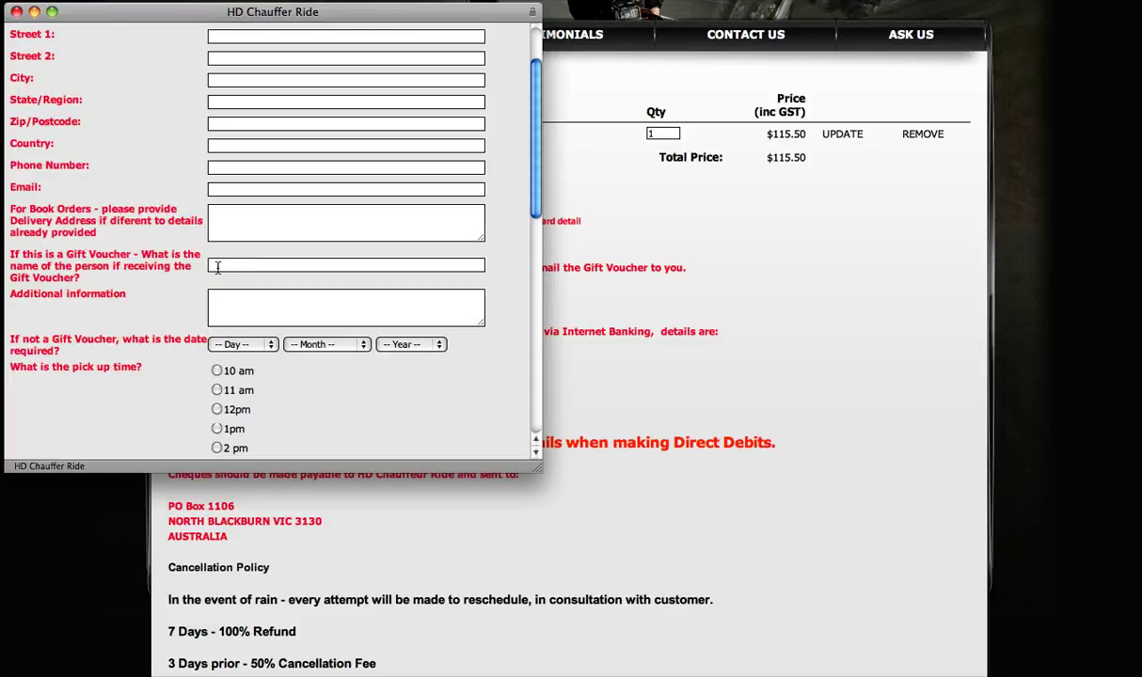
{"action": "scroll", "coordinate": [217, 269], "scroll_direction": "down", "scroll_amount": 3}
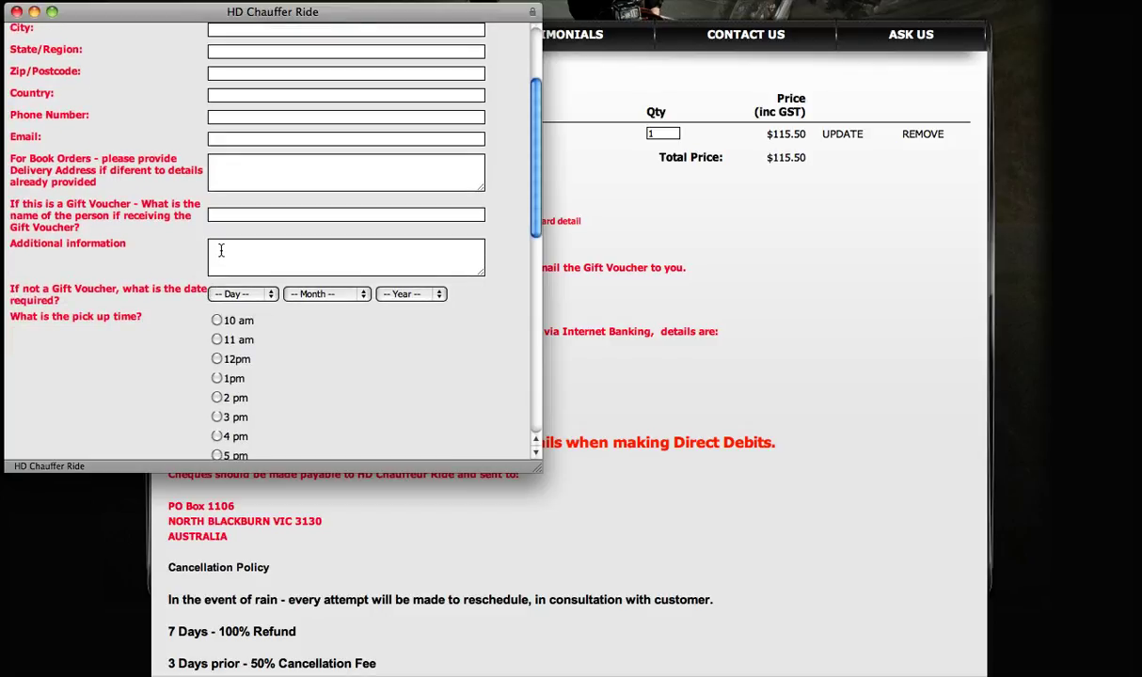
Step: Scroll the checkout form past pick-up times and Payment Method options to the credit card fields
{"action": "scroll", "coordinate": [221, 250], "scroll_direction": "down", "scroll_amount": 6}
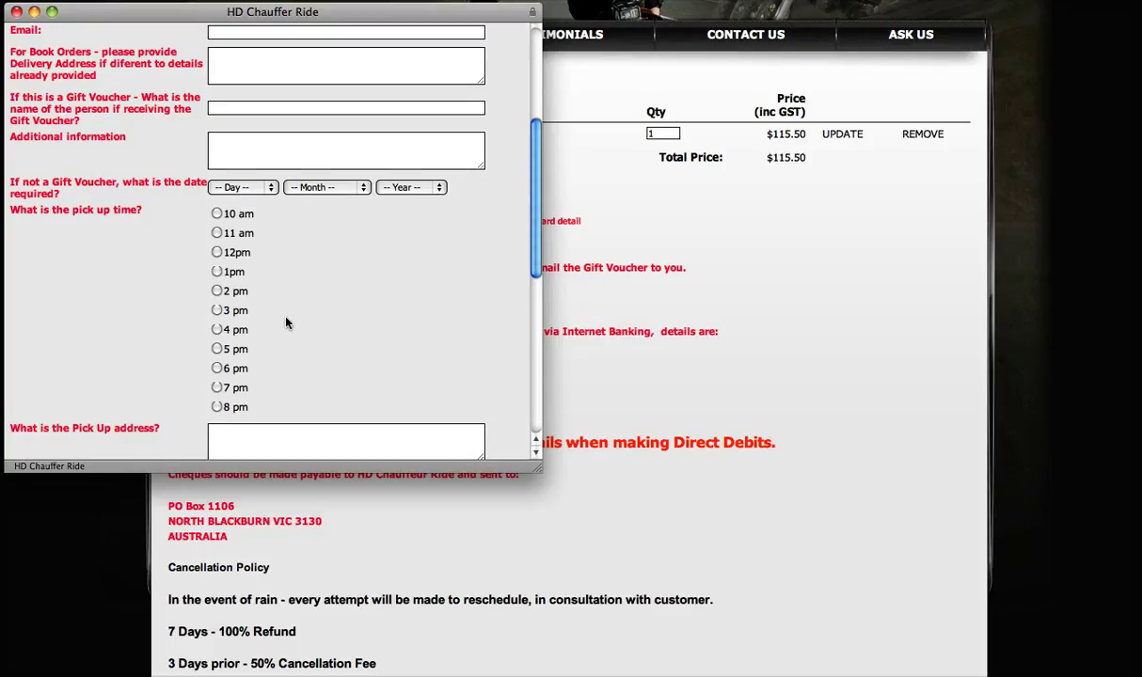
{"action": "scroll", "coordinate": [287, 323], "scroll_direction": "down", "scroll_amount": 3}
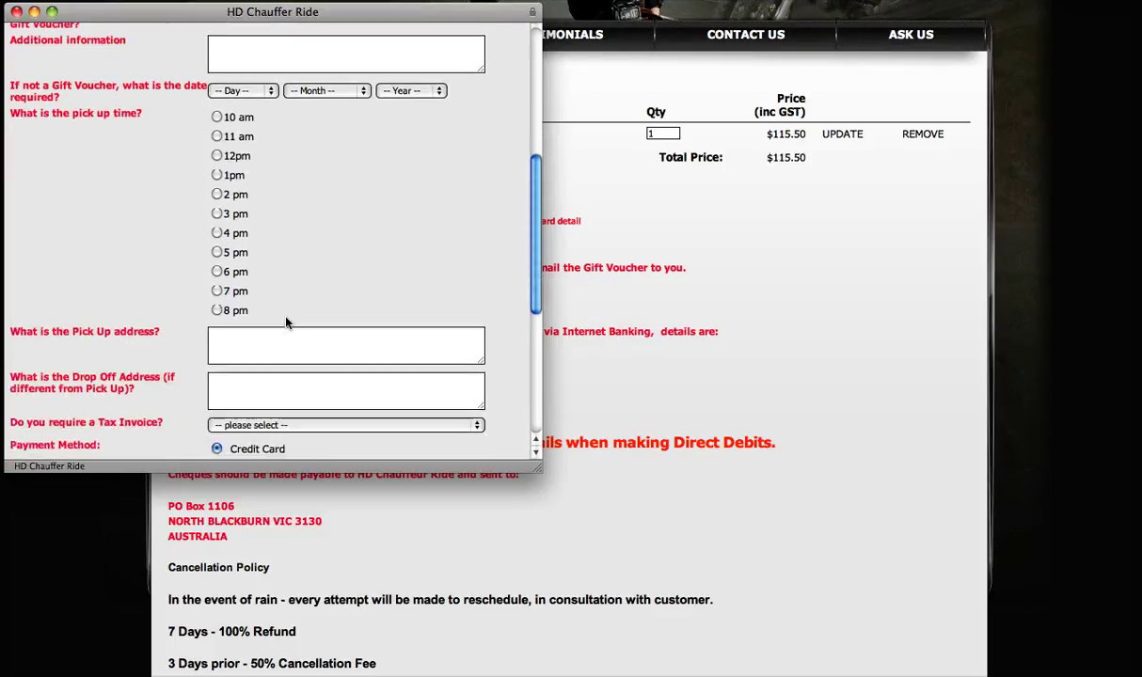
{"action": "scroll", "coordinate": [285, 321], "scroll_direction": "down", "scroll_amount": 2}
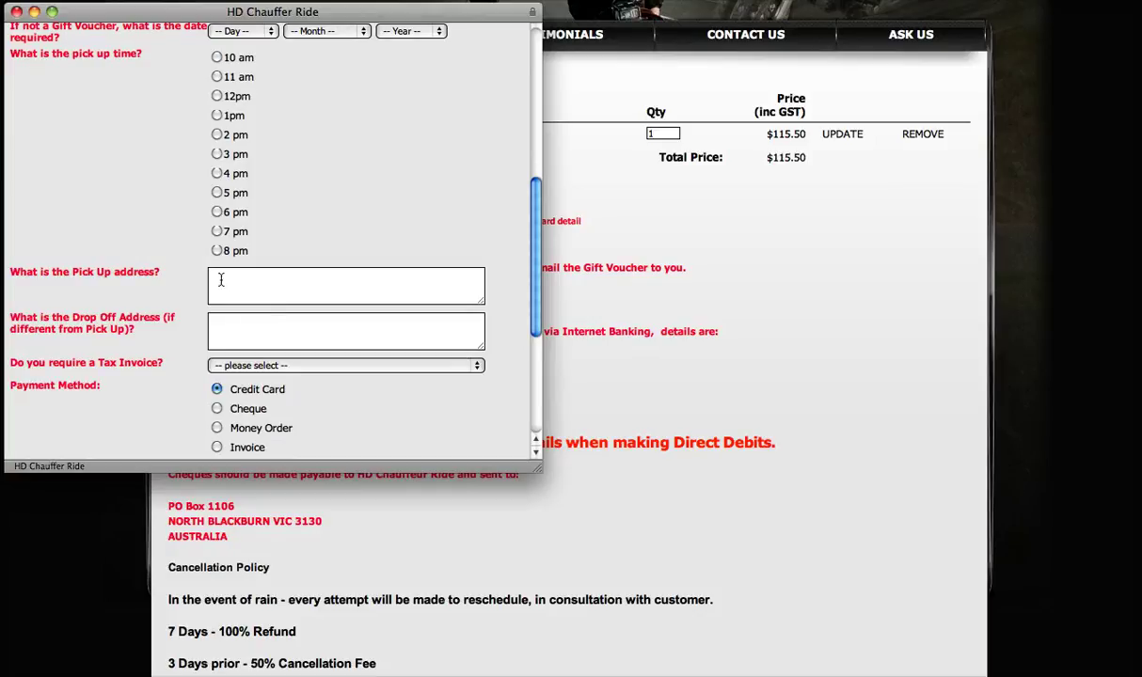
{"action": "scroll", "coordinate": [221, 280], "scroll_direction": "down", "scroll_amount": 2}
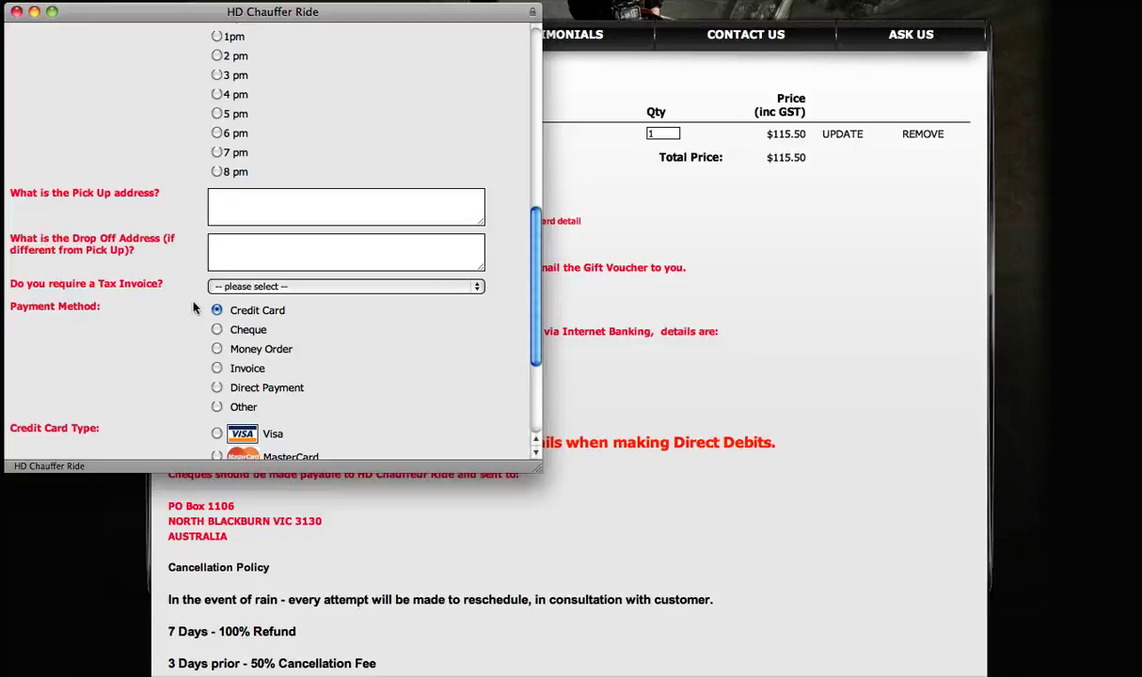
{"action": "scroll", "coordinate": [193, 307], "scroll_direction": "down", "scroll_amount": 1}
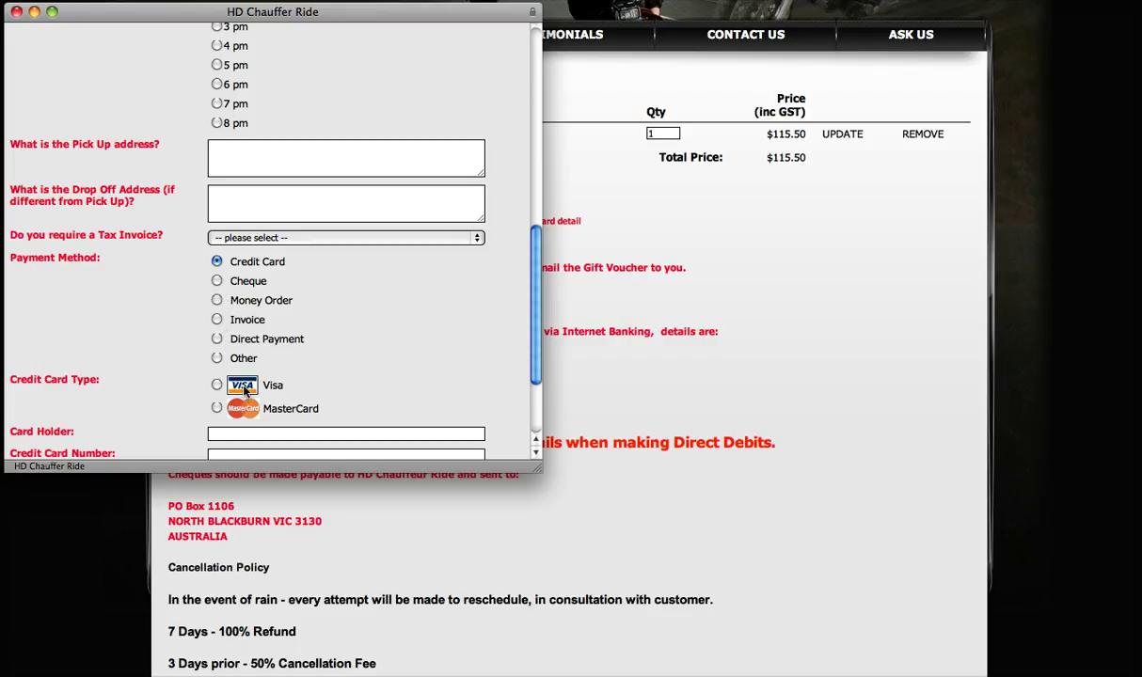
{"action": "scroll", "coordinate": [243, 392], "scroll_direction": "down", "scroll_amount": 3}
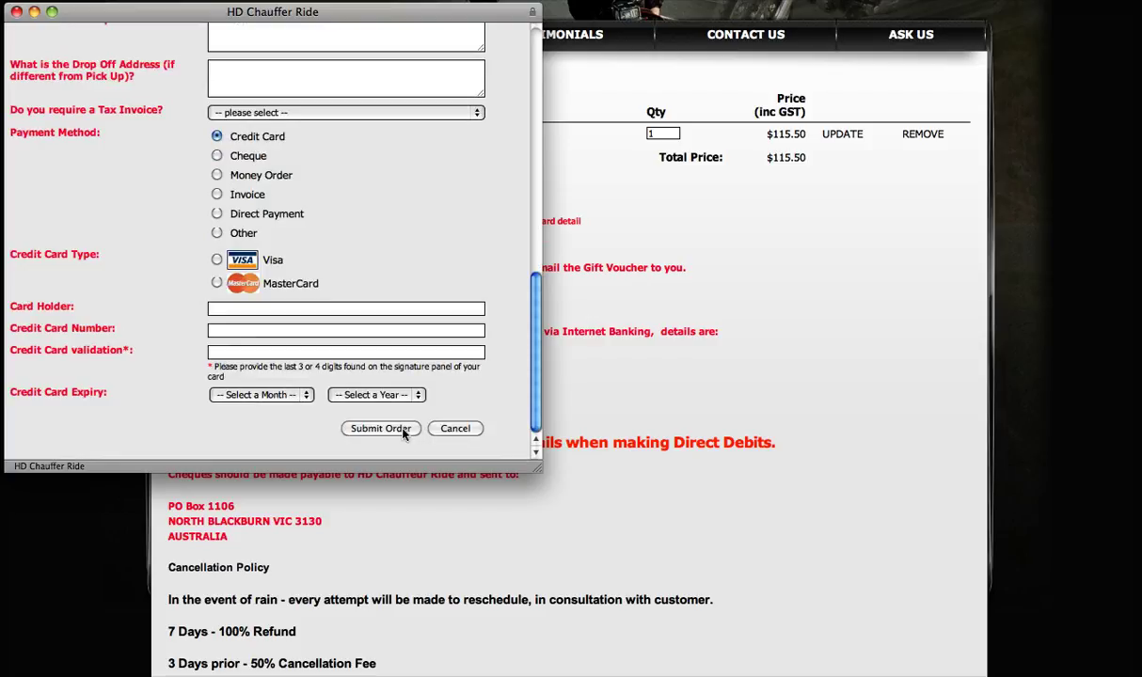
Step: Cancel the shipping form, remove the Solo 1 hr line from the order, and go back to its page
{"action": "left_click", "coordinate": [455, 429]}
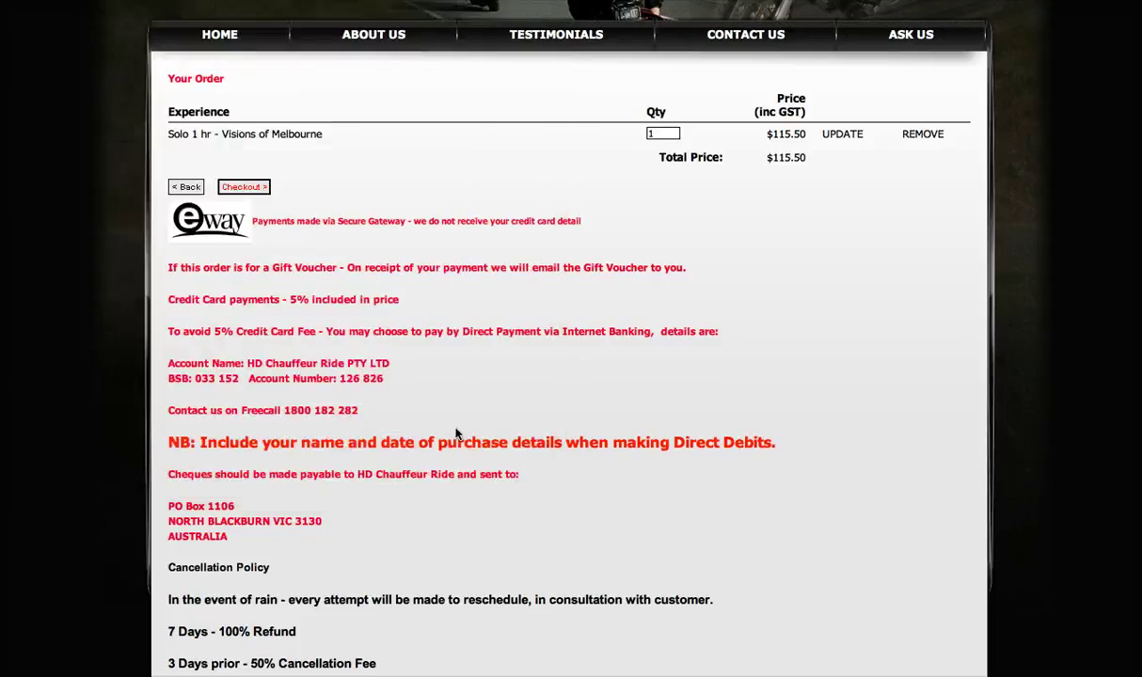
{"action": "left_click", "coordinate": [921, 134]}
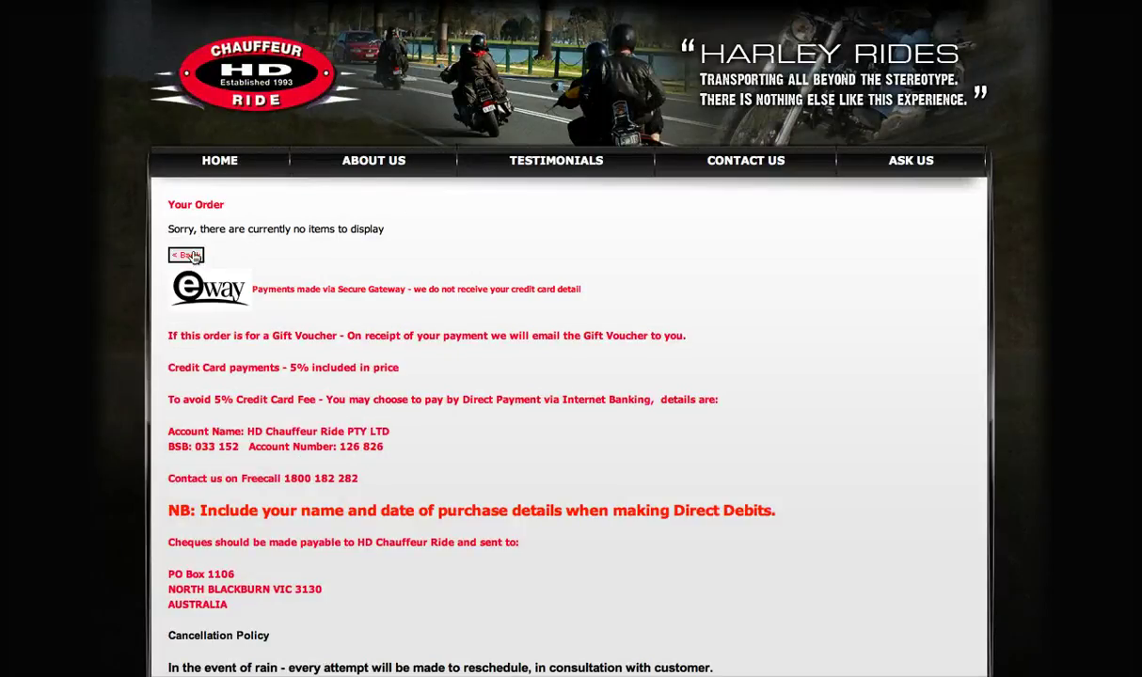
{"action": "scroll", "coordinate": [191, 257], "scroll_direction": "down", "scroll_amount": 3}
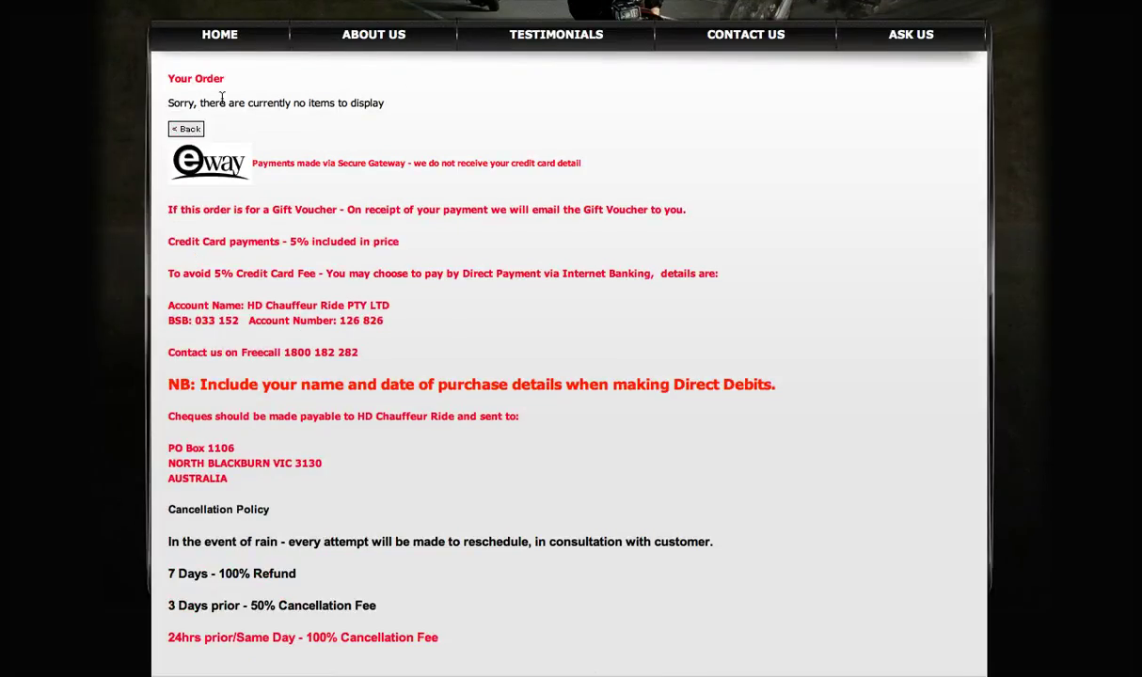
{"action": "left_click", "coordinate": [187, 131]}
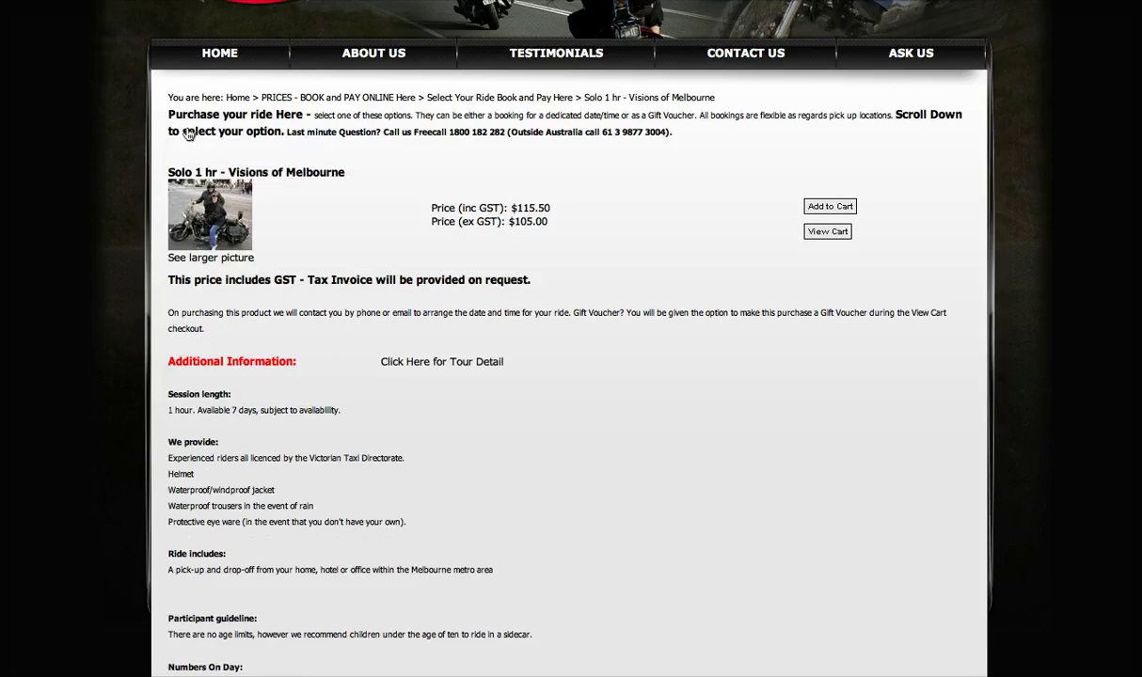